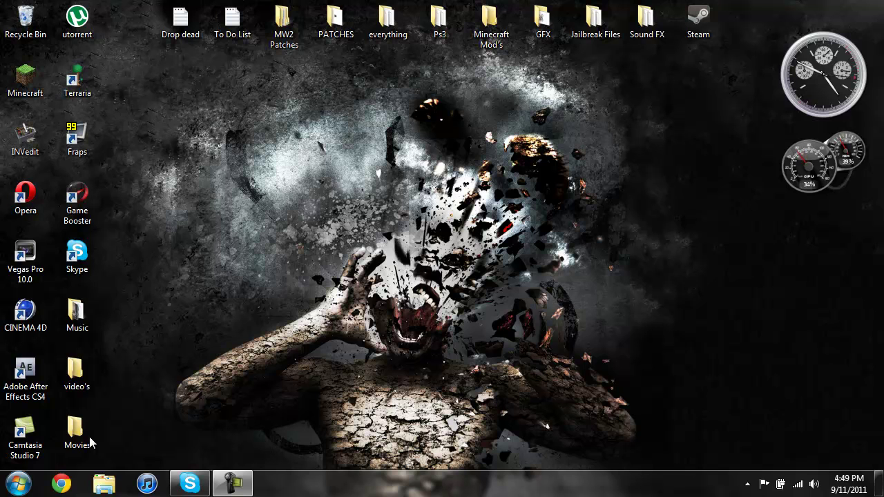
Search the Start menu for %appdata%.
left_click(19, 484)
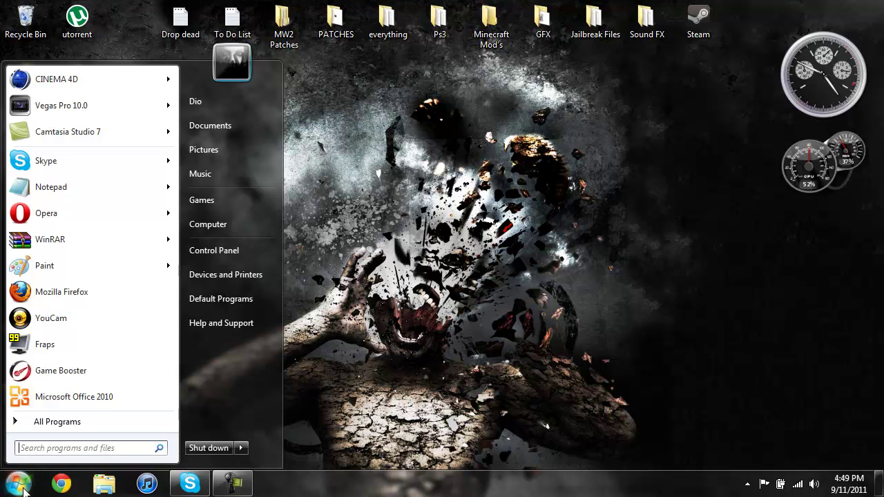
type("%app")
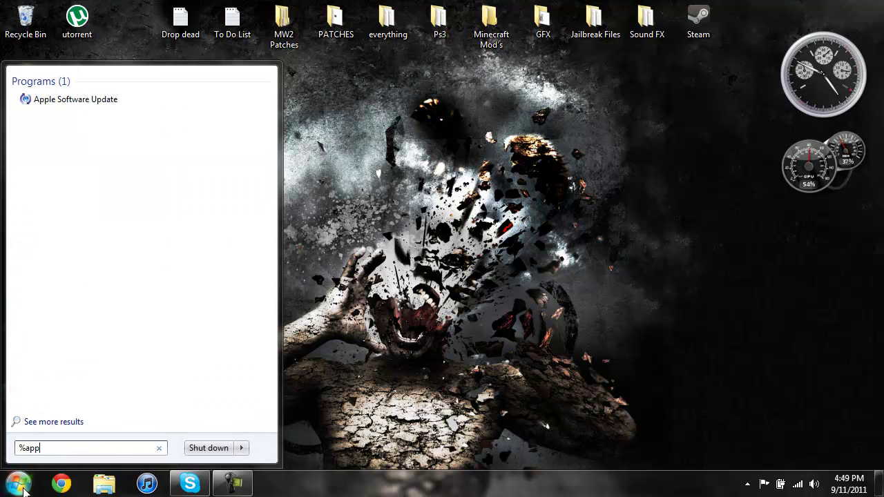
type("data%")
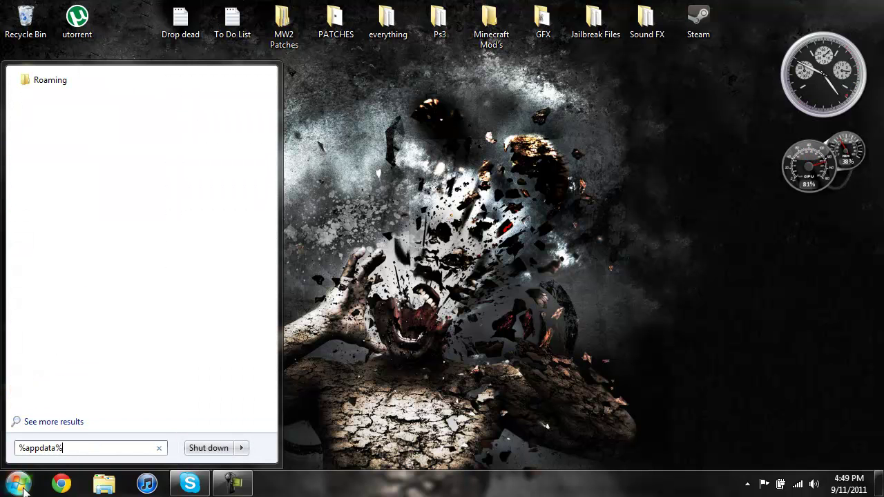
Open the Roaming folder, then .minecraft, then its bin folder.
left_click(109, 83)
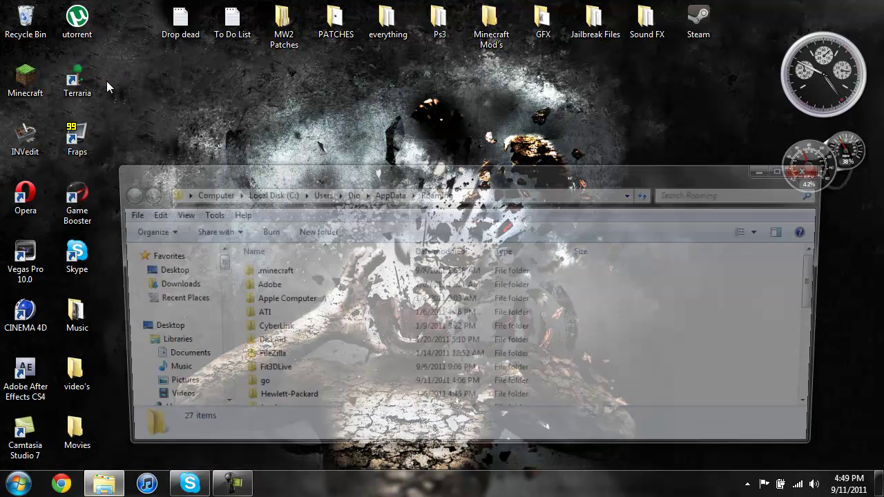
double_click(310, 270)
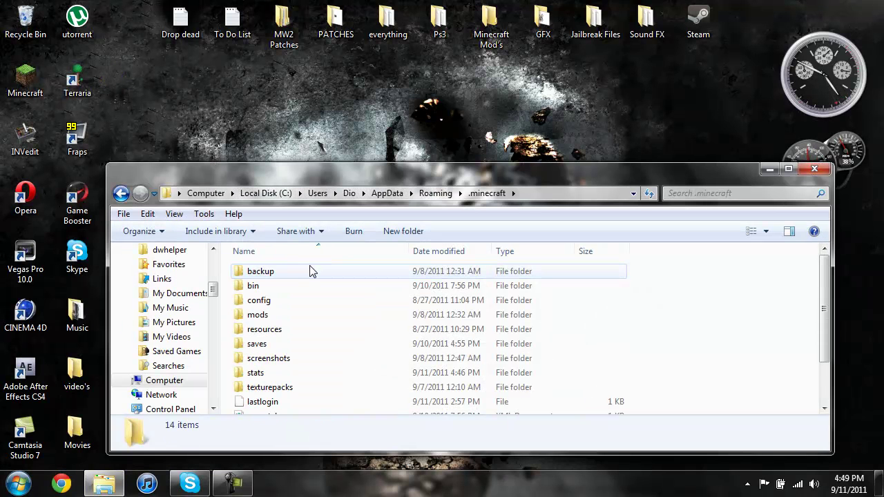
left_click(278, 288)
double_click(280, 287)
Open minecraft.jar as an archive in WinRAR.
left_click(283, 344)
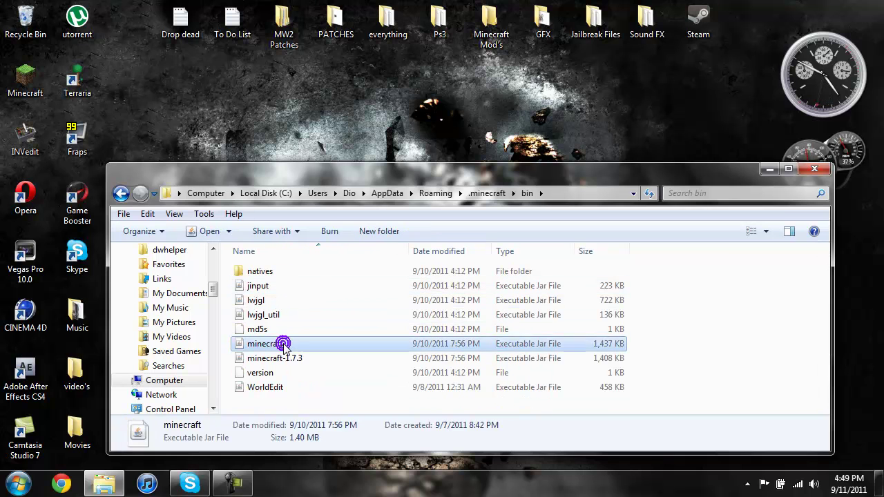
right_click(283, 344)
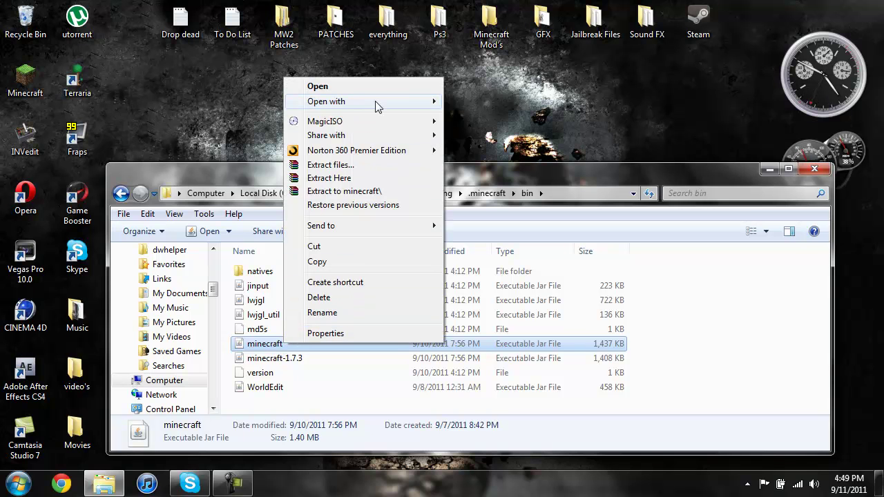
mouse_move(374, 100)
left_click(461, 119)
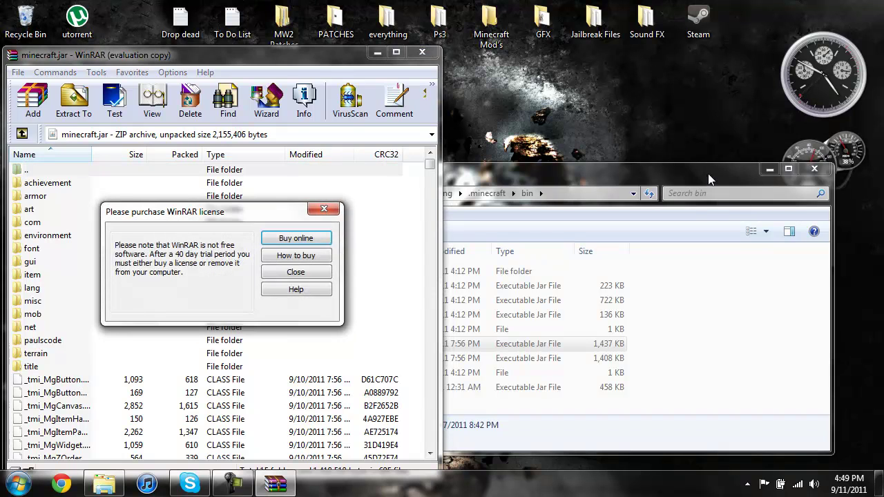
Close the bin folder window, dismiss the WinRAR licence reminder, and close the minecraft.jar archive.
left_click(814, 168)
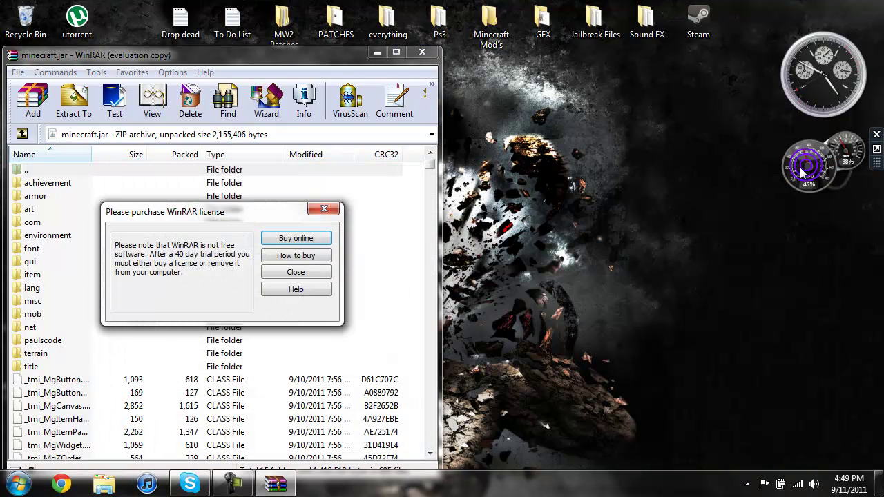
left_click(308, 274)
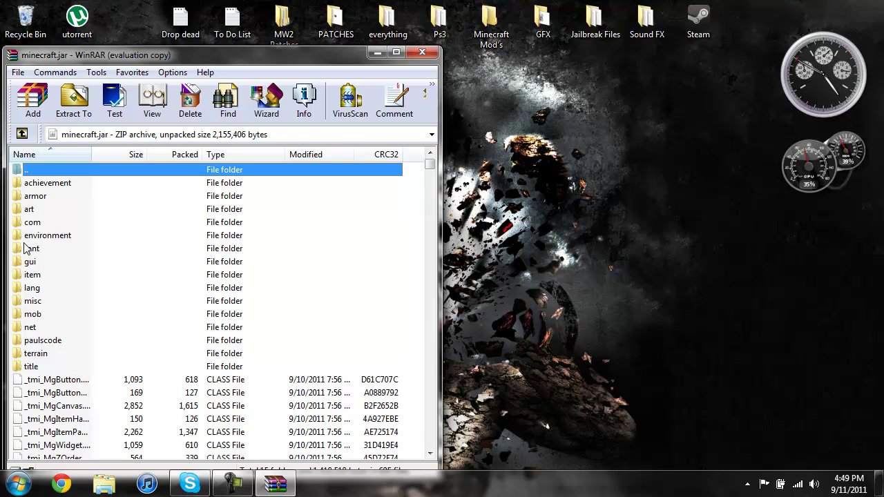
left_click(423, 53)
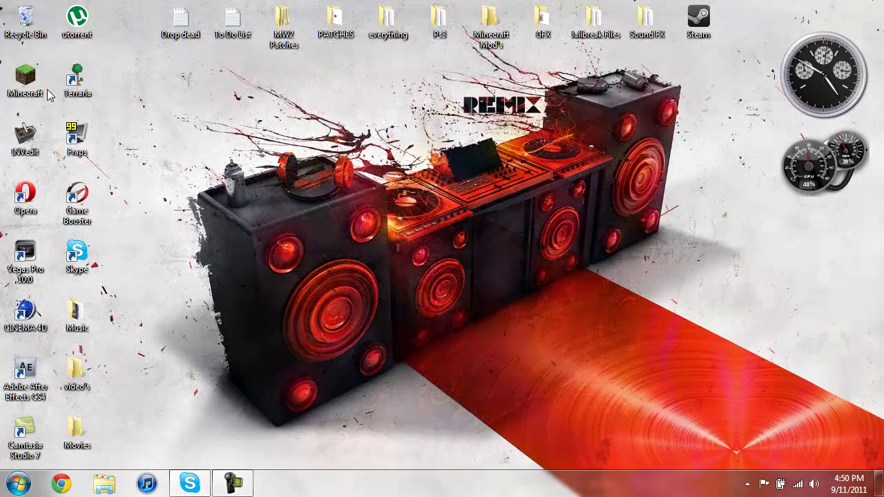
Start the Minecraft launcher and enable Force update in its options.
left_click(25, 79)
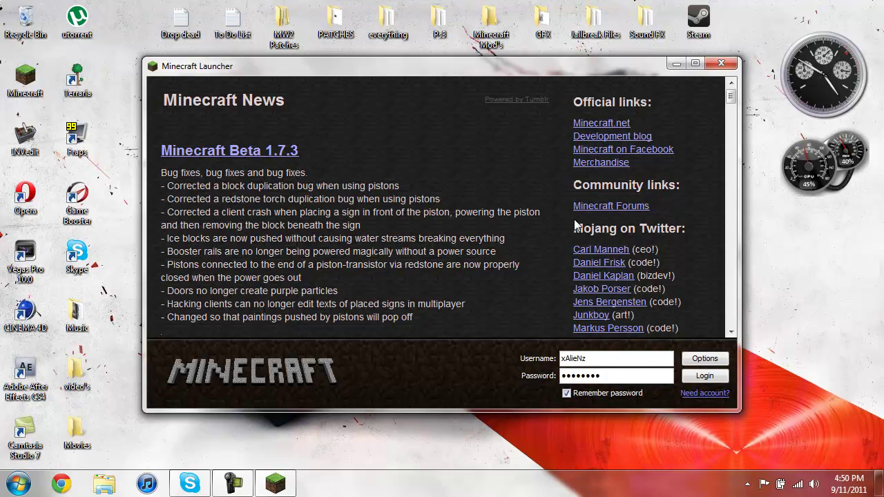
left_click(699, 360)
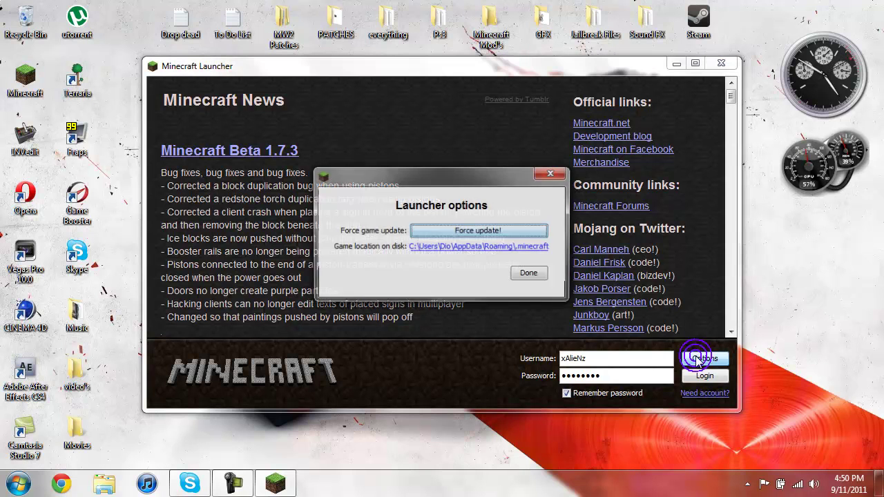
left_click(511, 235)
left_click(528, 274)
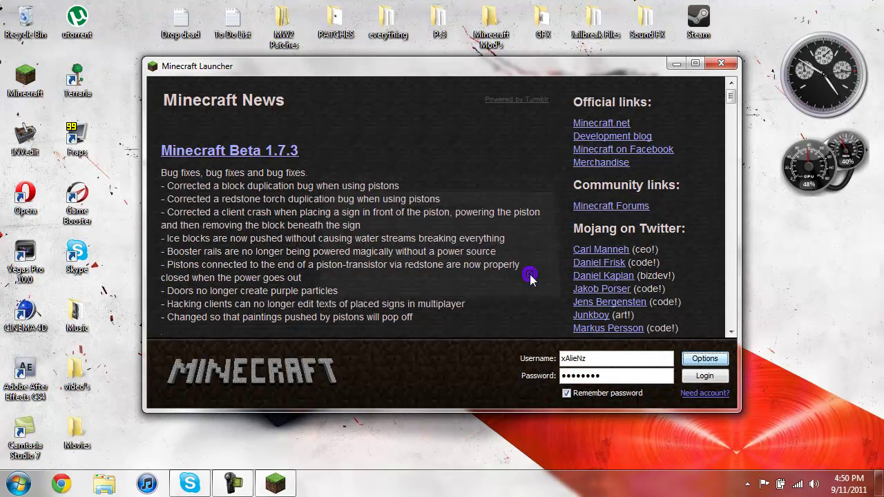
Log in to download the game, then close the Minecraft game window.
left_click(702, 376)
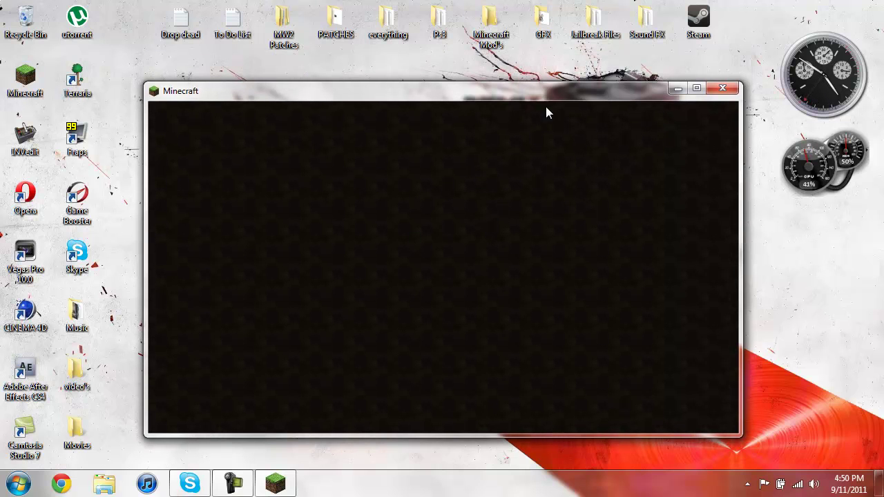
left_click_drag(556, 91, 539, 100)
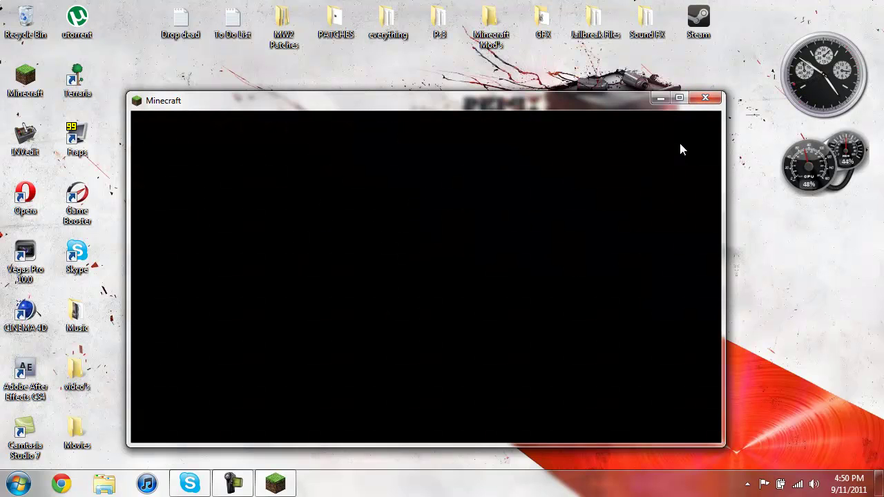
left_click(705, 99)
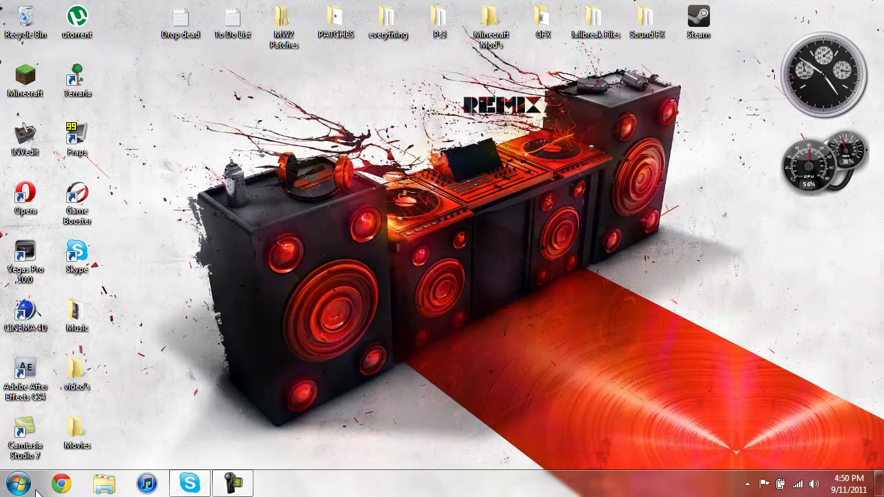
Search %appdata% from the Start menu and open Roaming, then the .minecraft folder.
left_click(20, 485)
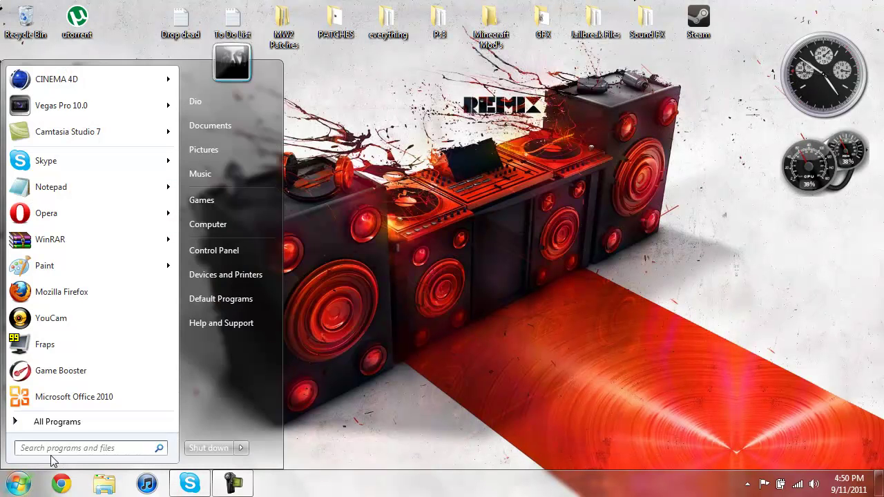
type("%")
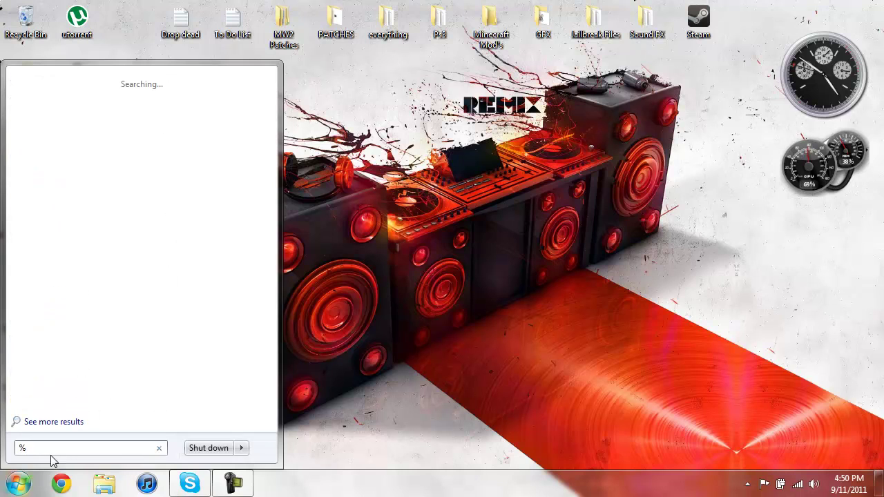
key("BackSpace")
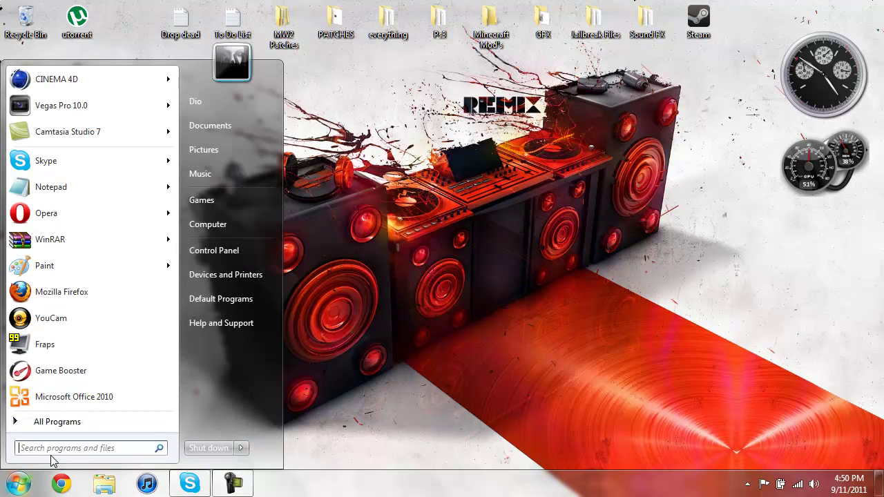
type("%")
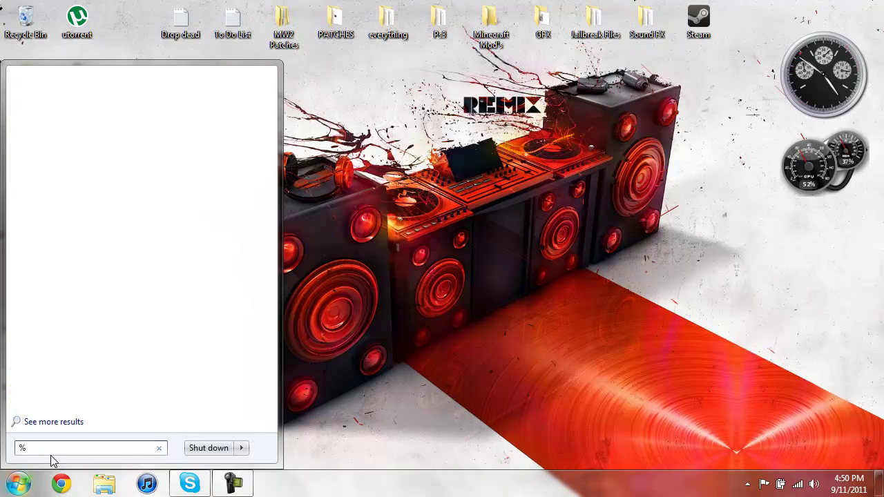
type("appdata%")
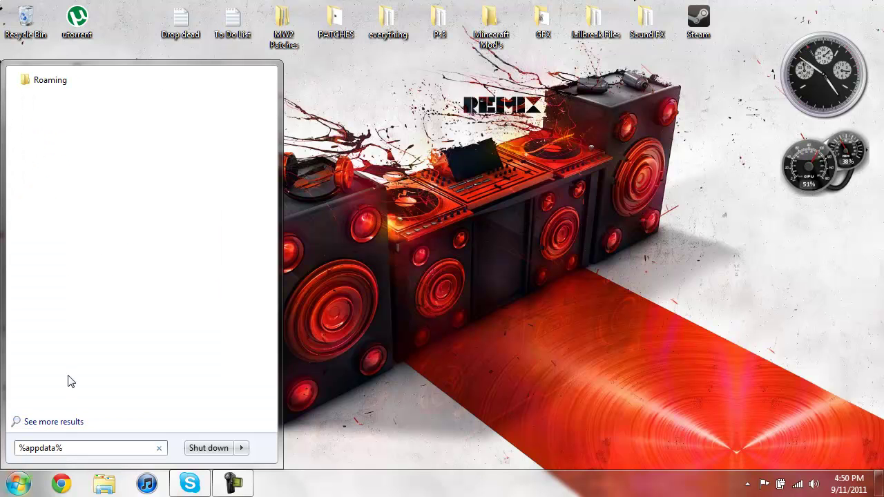
left_click(50, 81)
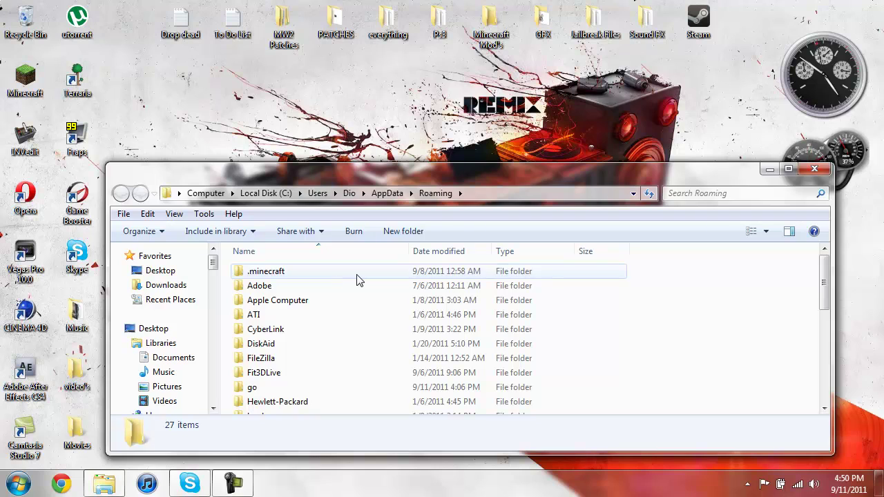
double_click(355, 274)
Delete the bin folder from .minecraft.
left_click_drag(547, 171, 579, 88)
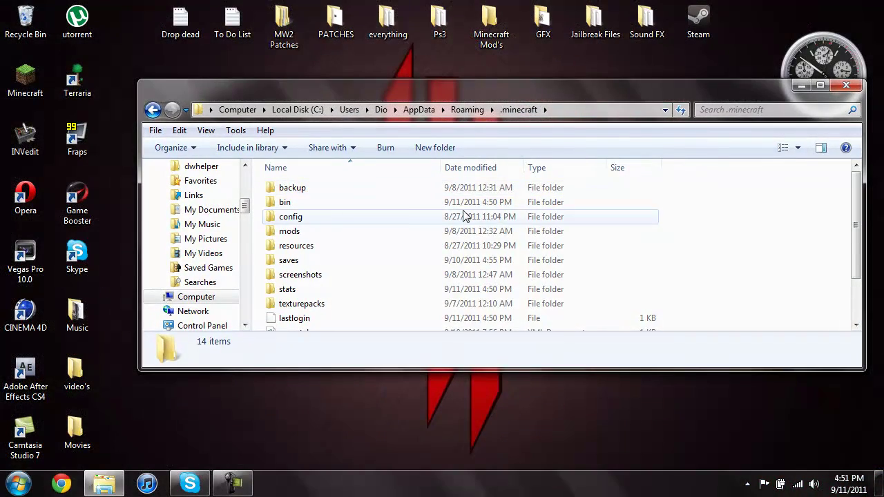
left_click(298, 205)
right_click(297, 204)
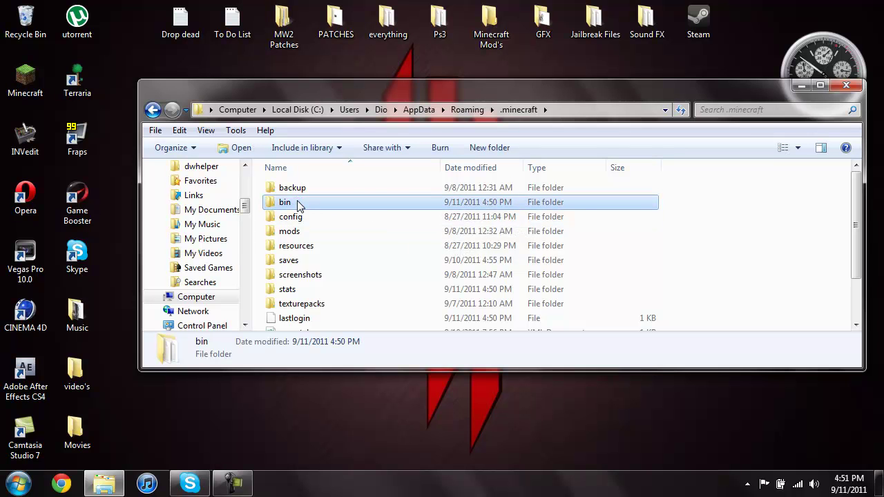
left_click(338, 425)
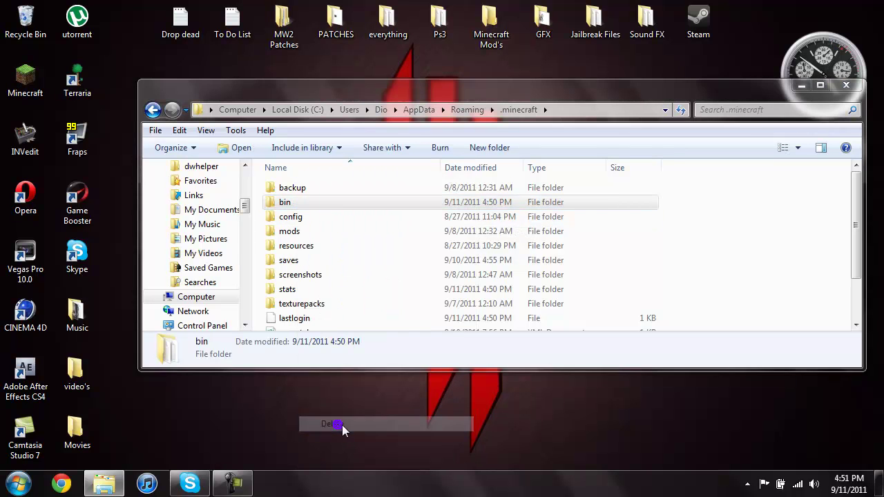
left_click(482, 304)
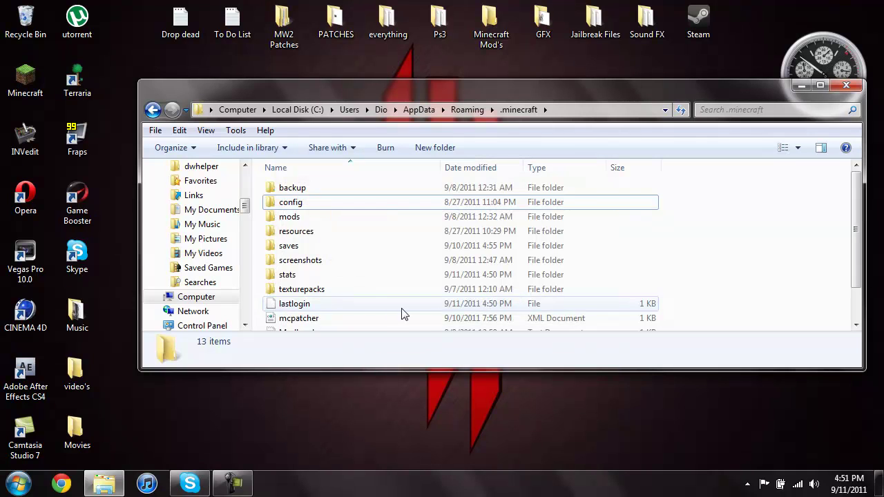
Delete the mcpatcher file and open the texturepacks folder.
left_click_drag(854, 205, 858, 239)
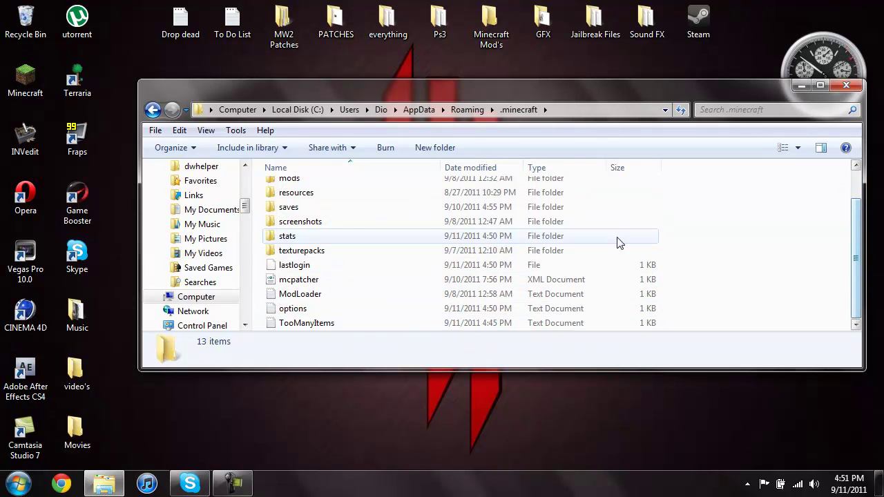
left_click_drag(343, 95, 378, 124)
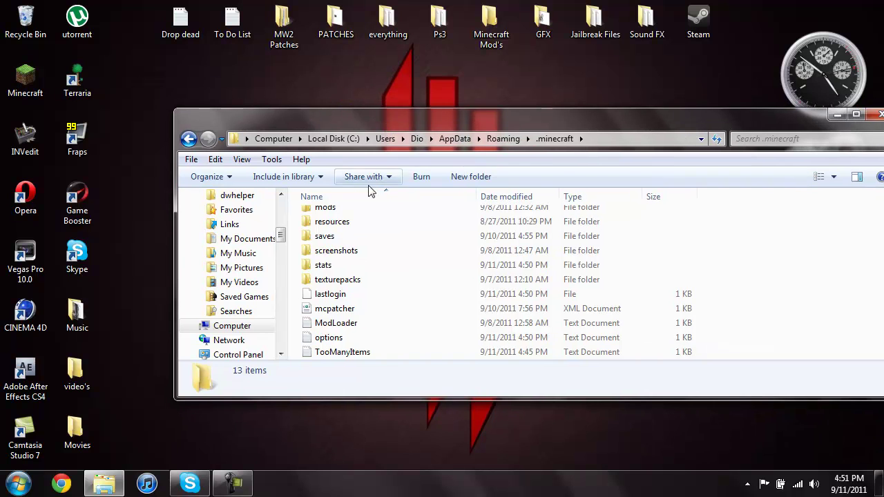
right_click(337, 311)
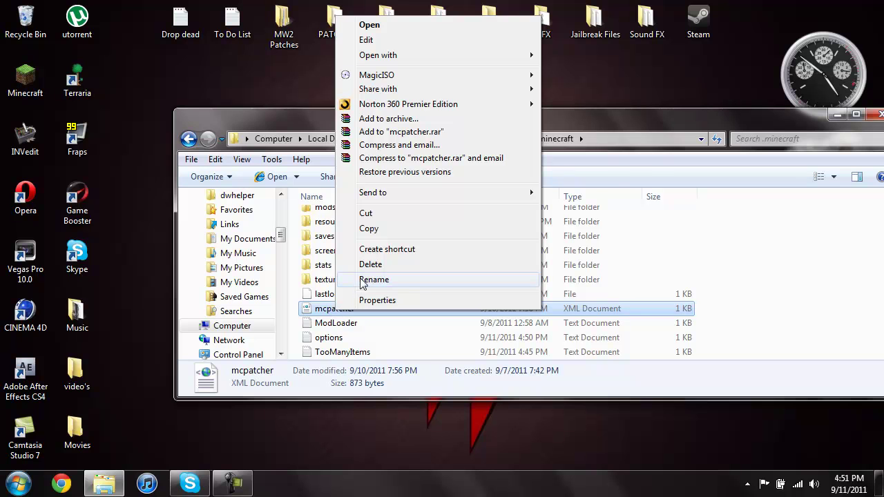
left_click(370, 265)
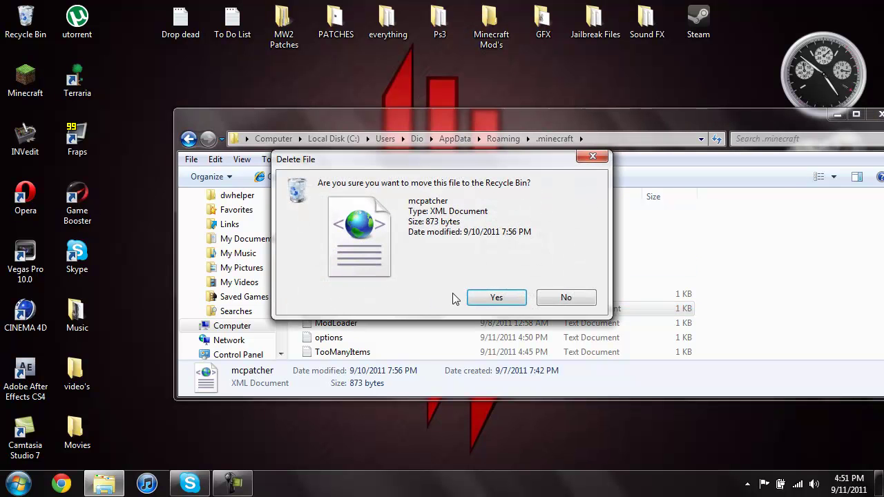
left_click(479, 299)
double_click(335, 295)
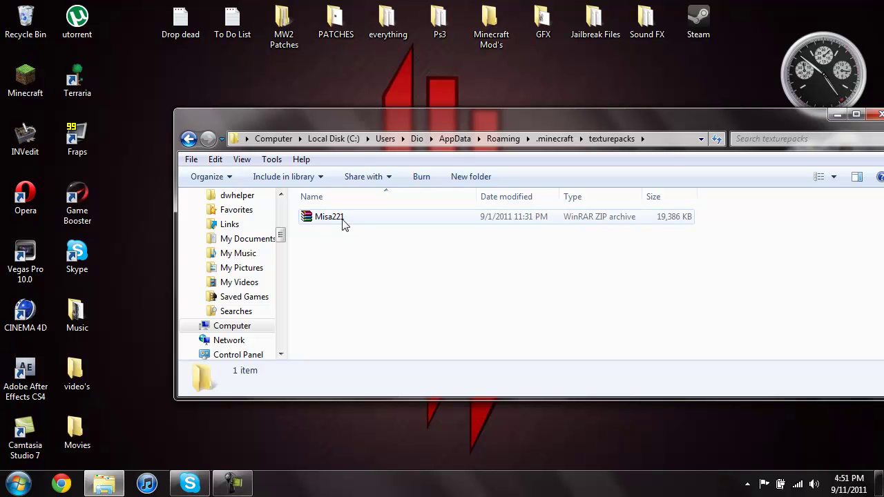
Drag the Misa221 texture pack onto the desktop and return to .minecraft.
left_click(342, 220)
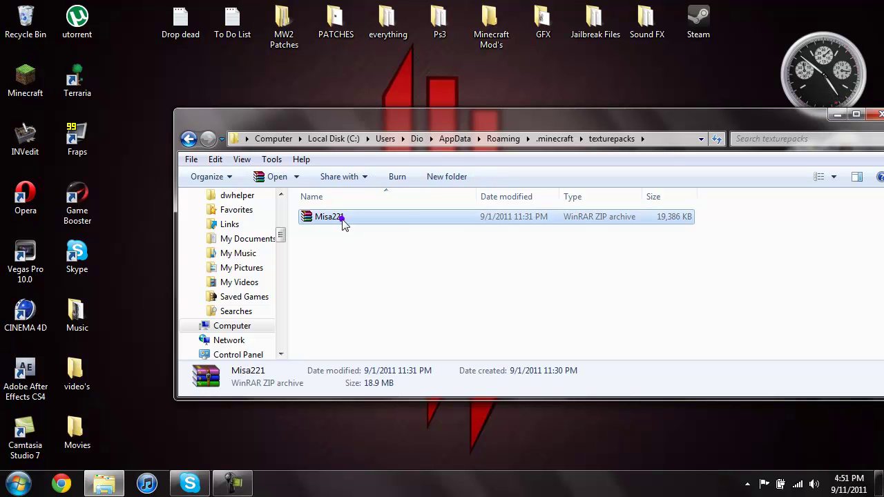
right_click(341, 223)
left_click(327, 228)
left_click_drag(327, 228, 327, 89)
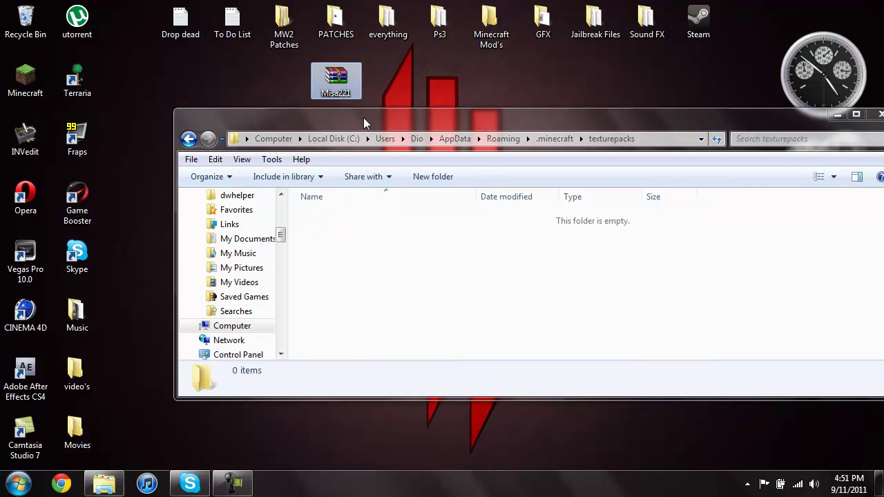
left_click(182, 141)
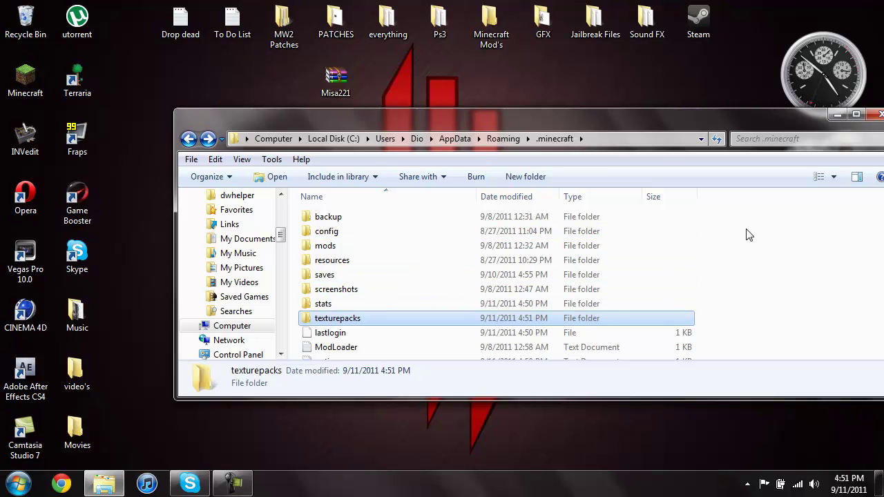
left_click(336, 347)
Delete the ModLoader and TooManyItems files from .minecraft.
right_click(338, 348)
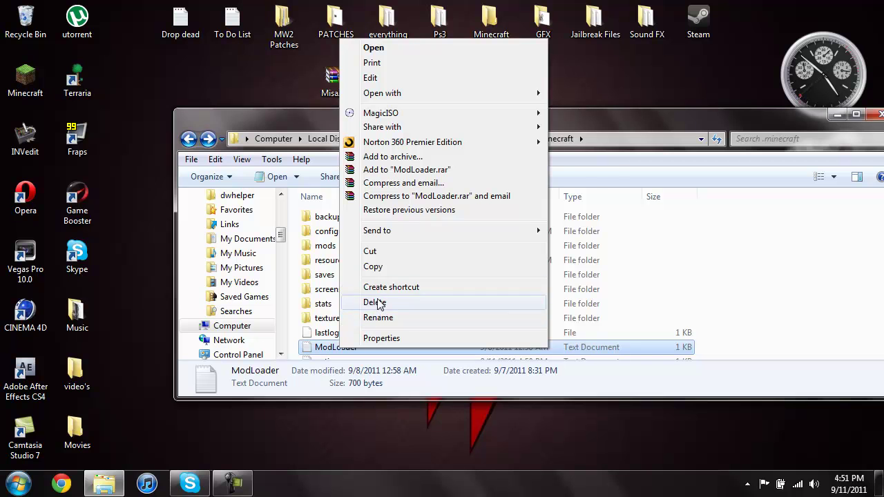
left_click(373, 301)
left_click(482, 301)
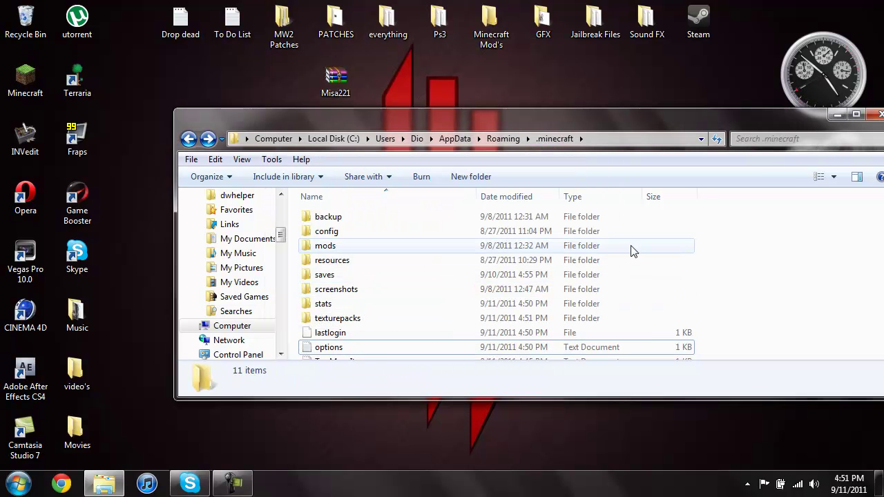
left_click_drag(698, 126, 599, 108)
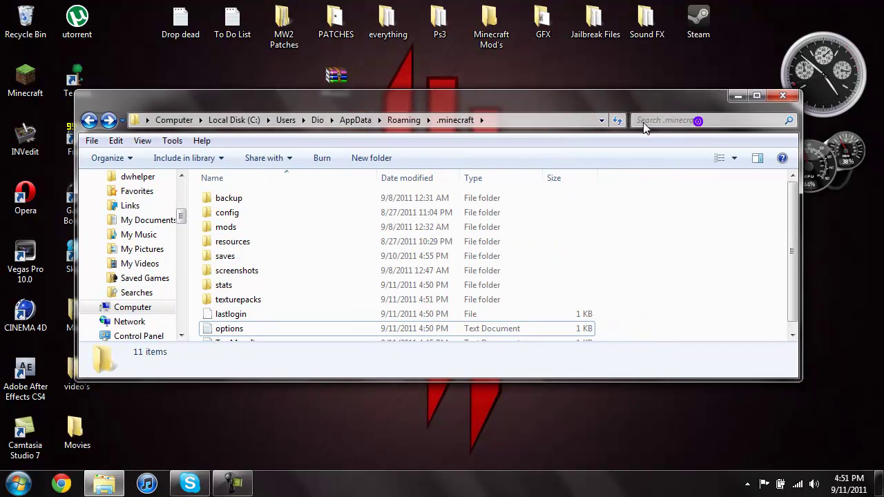
scroll(617, 290, "down", 1)
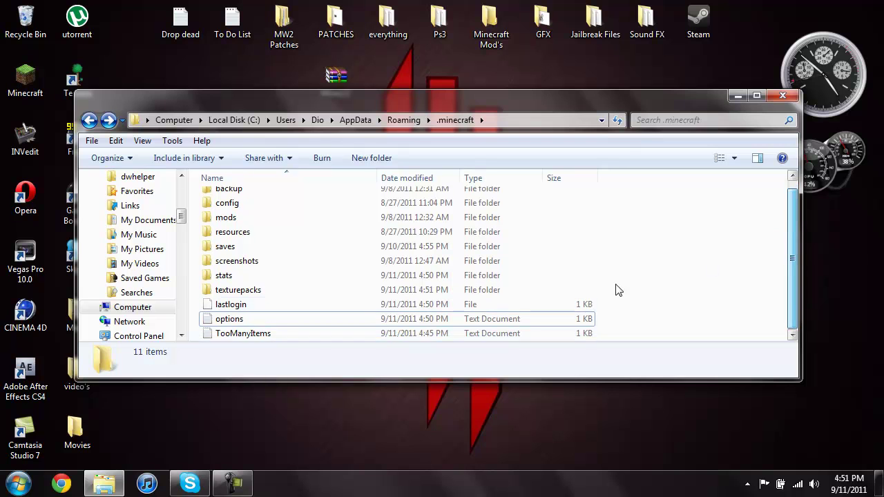
left_click(262, 334)
right_click(260, 336)
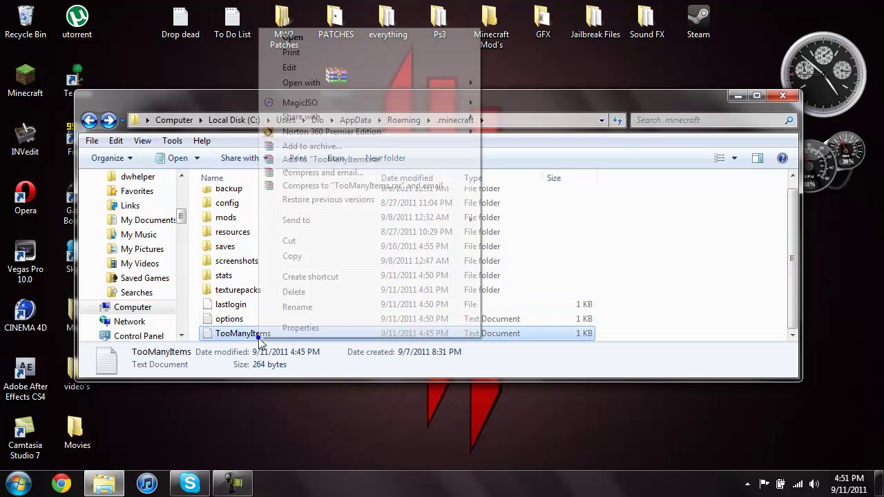
left_click(308, 293)
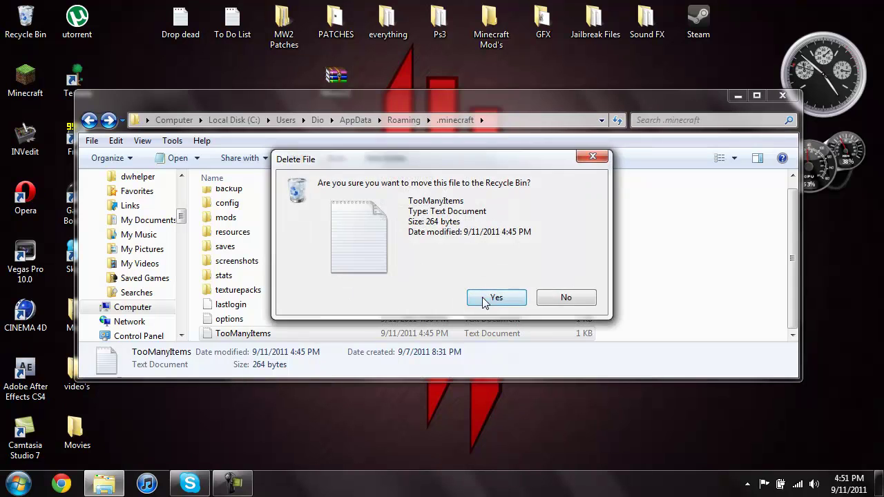
left_click(483, 298)
Delete the backup folder, leaving 9 items, and close the .minecraft window.
left_click(227, 200)
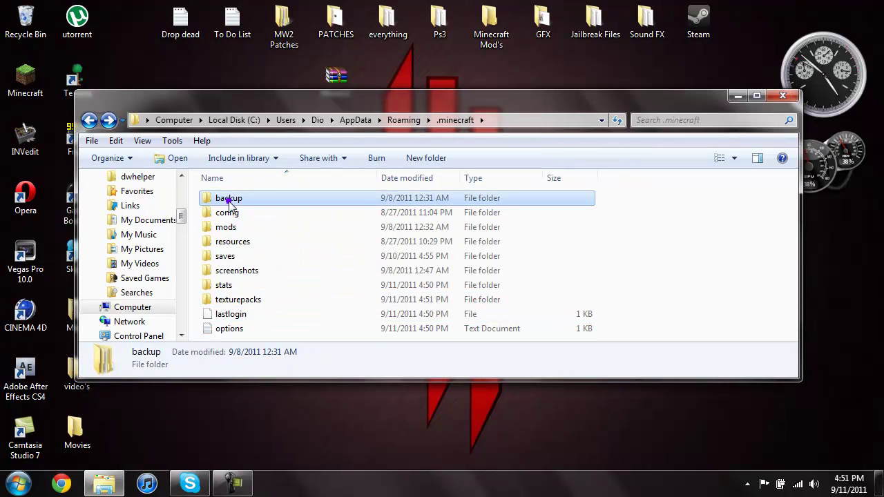
right_click(227, 199)
left_click(275, 423)
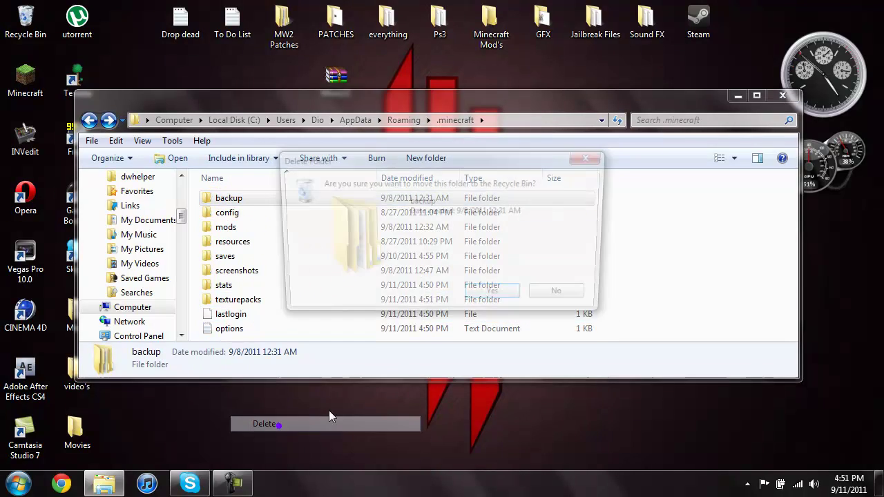
left_click(496, 297)
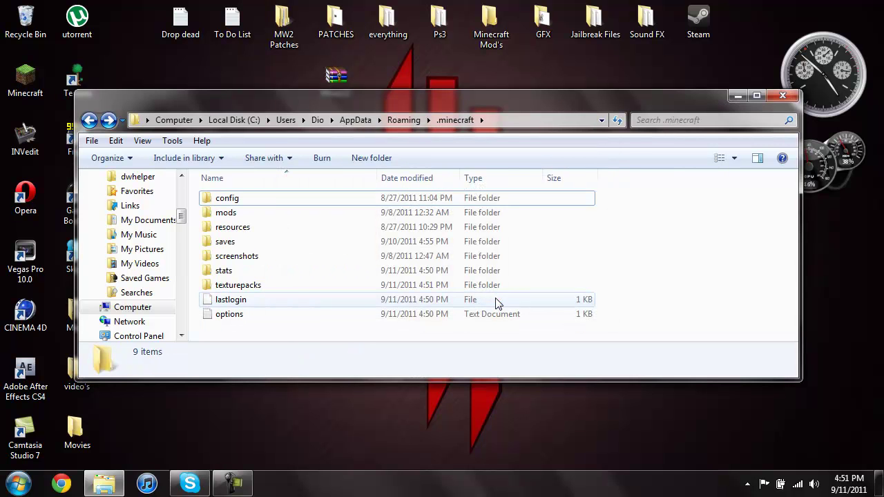
left_click(782, 96)
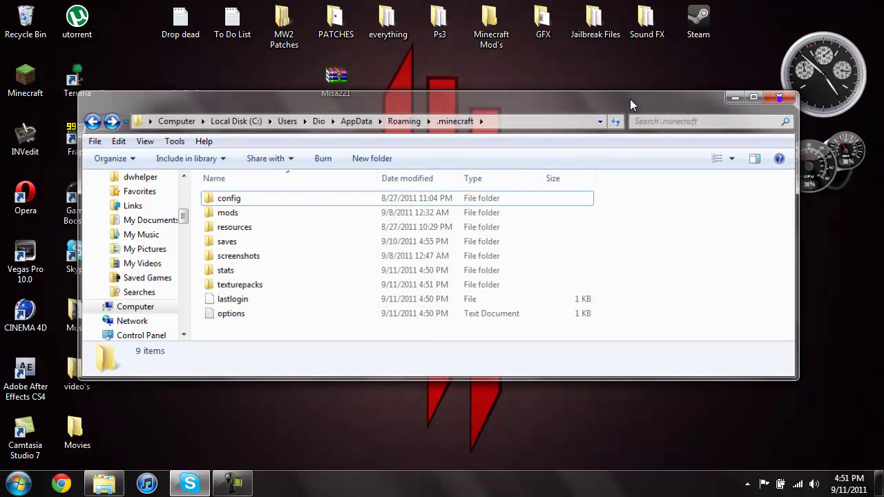
Launch Minecraft from the desktop icon and log in to start the update download.
double_click(11, 72)
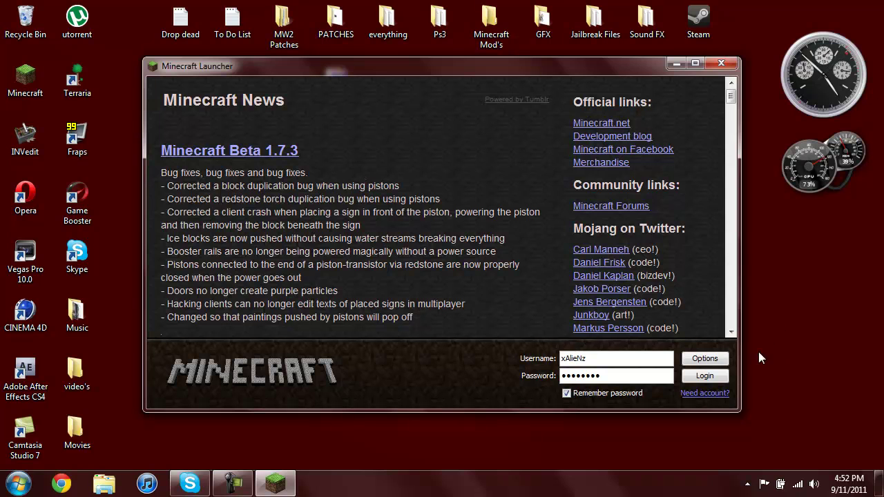
left_click(704, 376)
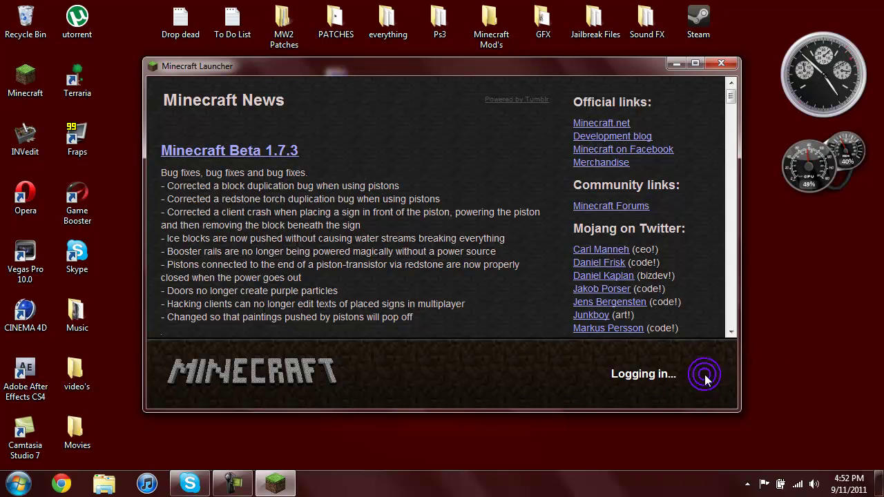